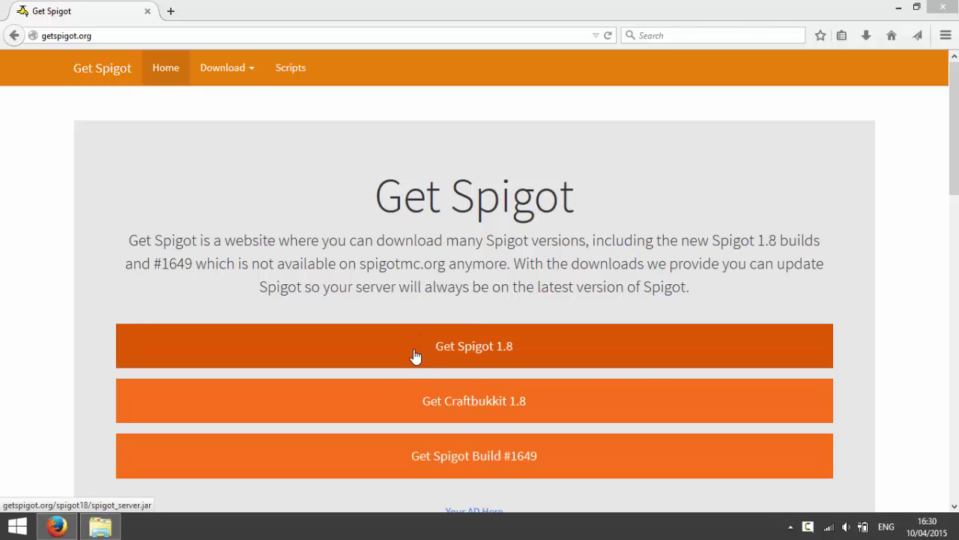
- Download the Spigot 1.8 server jar (spigot_server.jar) from getspigot.org
{"action": "left_click", "coordinate": [505, 332]}
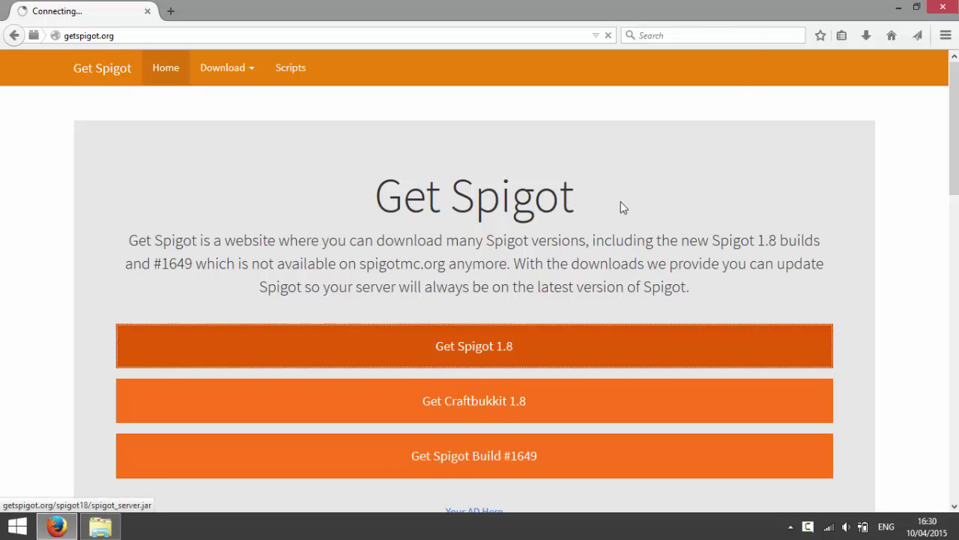
{"action": "key", "text": "Return"}
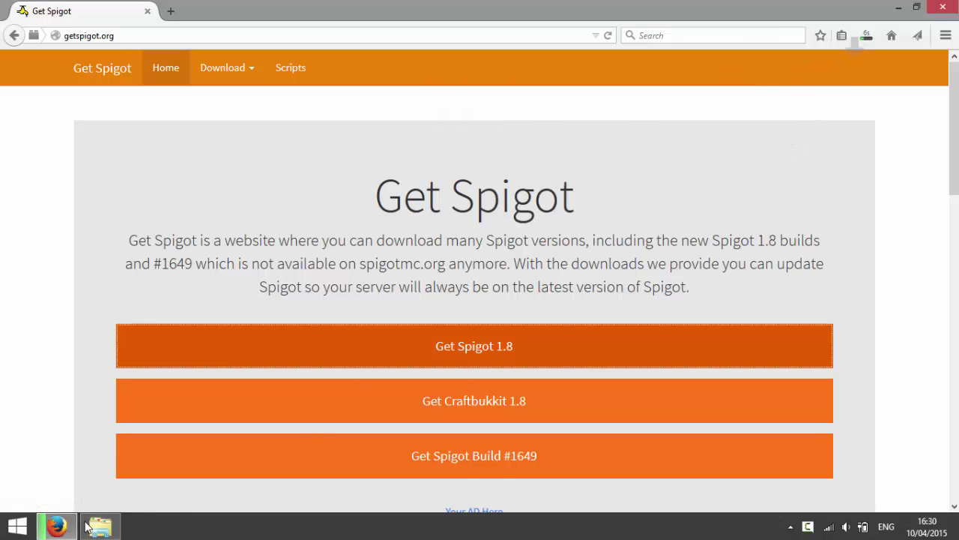
- Create a Spigot Server folder in Downloads and move spigot_server into it
{"action": "left_click", "coordinate": [100, 528]}
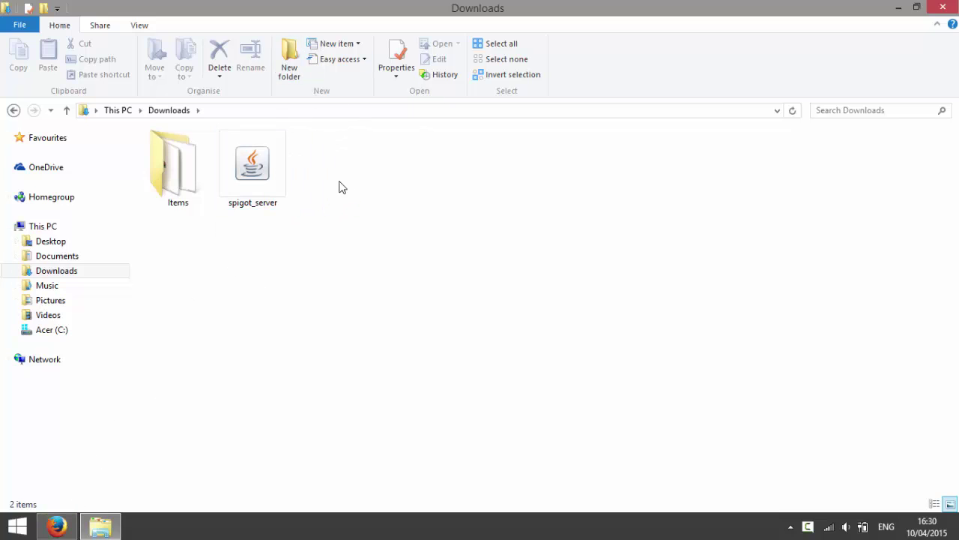
{"action": "left_click", "coordinate": [290, 61]}
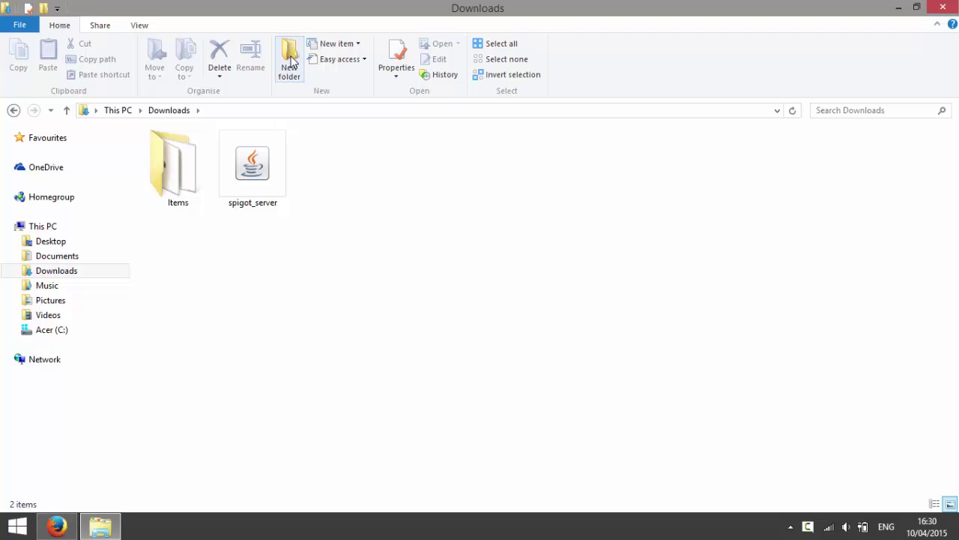
{"action": "type", "text": "Spigot "}
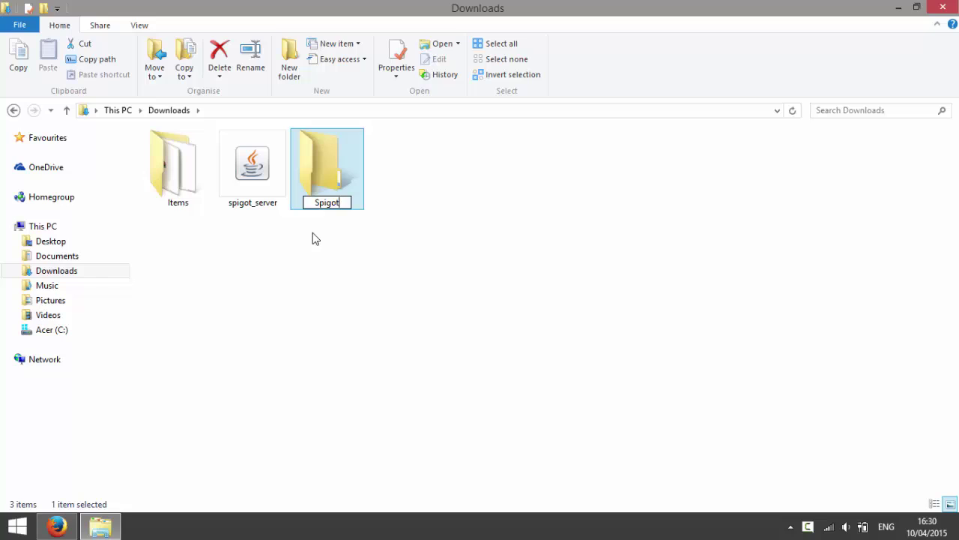
{"action": "type", "text": "Server"}
{"action": "key", "text": "Return"}
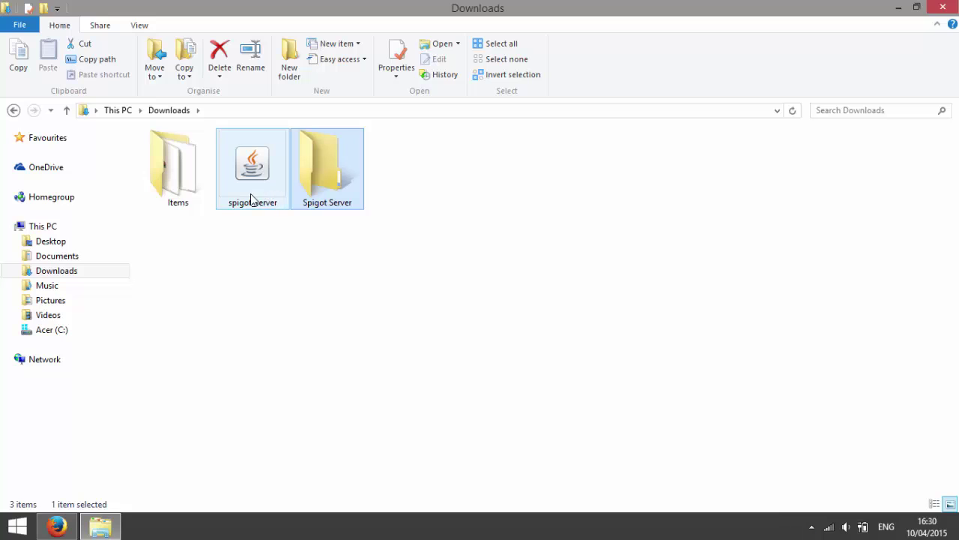
{"action": "left_click_drag", "start_coordinate": [251, 200], "coordinate": [337, 179]}
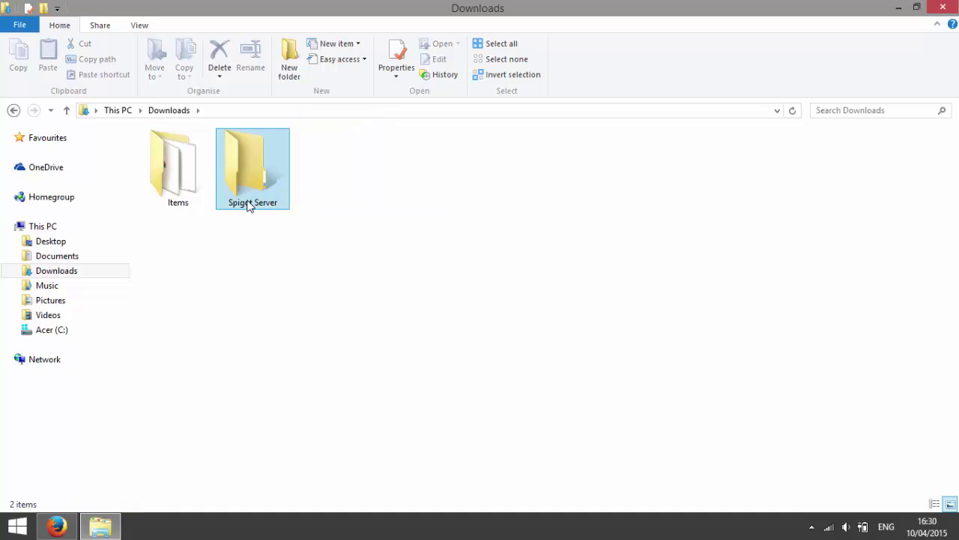
- Rename the jar inside Spigot Server from spigot_server to spigot
{"action": "double_click", "coordinate": [251, 194]}
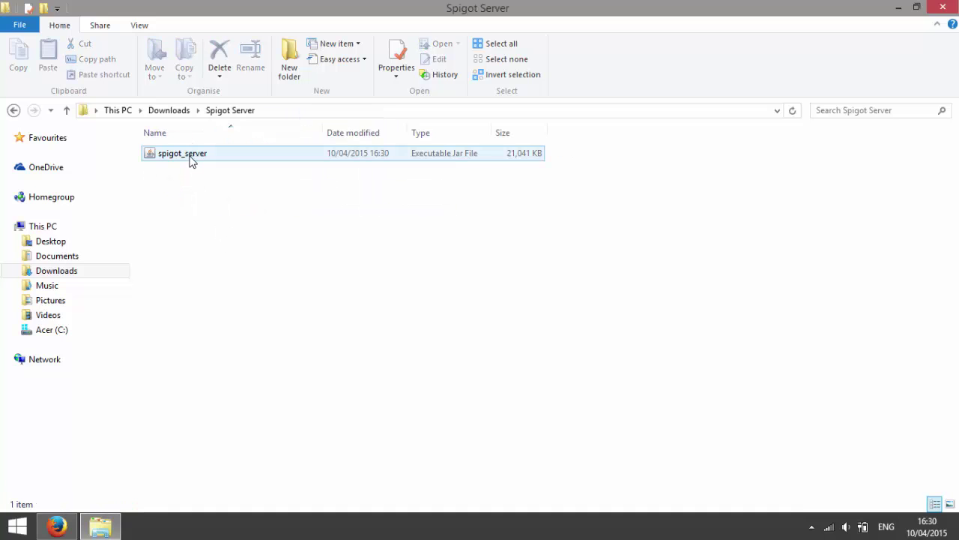
{"action": "left_click", "coordinate": [191, 160]}
{"action": "left_click", "coordinate": [191, 160]}
{"action": "key", "text": "BackSpace"}
{"action": "key", "text": "BackSpace"}
{"action": "key", "text": "BackSpace"}
{"action": "key", "text": "BackSpace"}
{"action": "key", "text": "BackSpace"}
{"action": "key", "text": "BackSpace"}
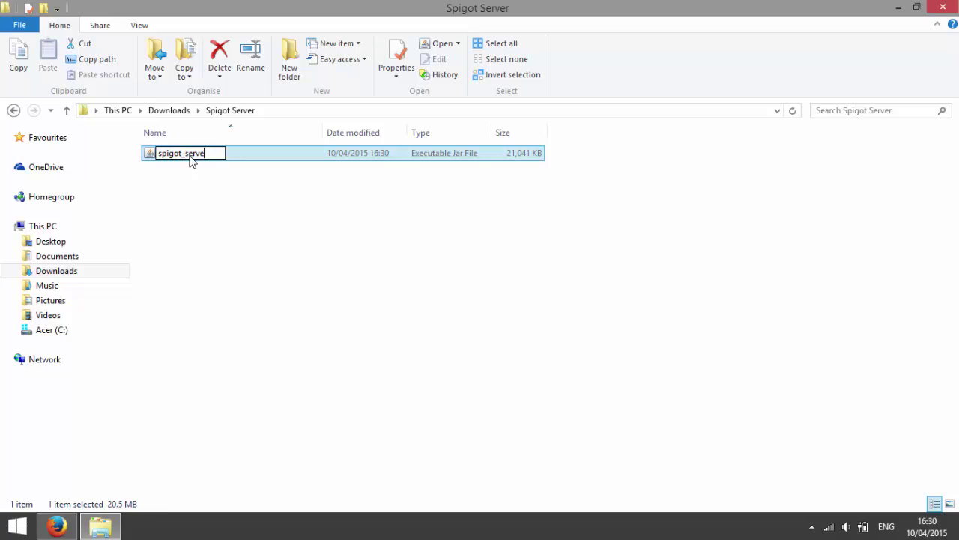
{"action": "key", "text": "BackSpace"}
{"action": "left_click", "coordinate": [300, 199]}
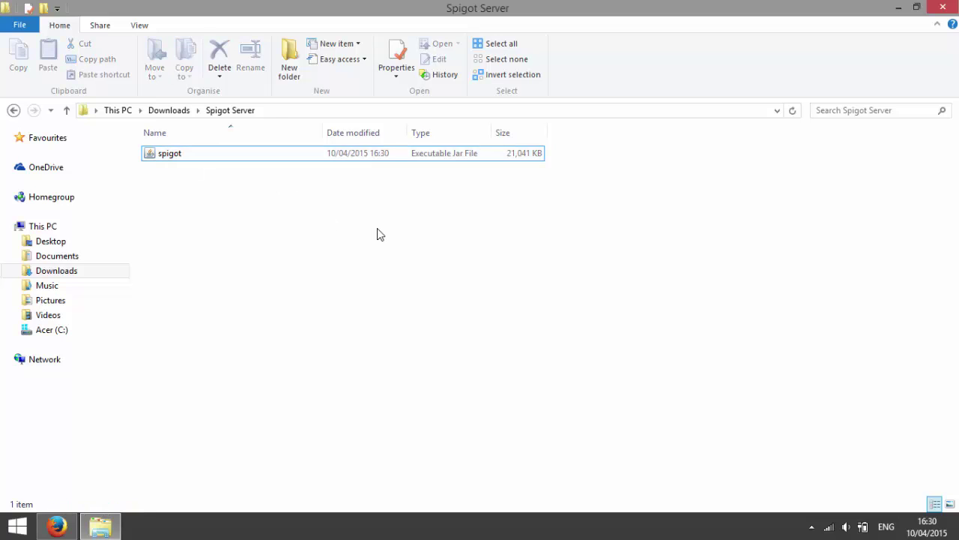
- Launch Notepad and paste in the java server launch command
{"action": "key", "text": "super+s"}
{"action": "type", "text": "note"}
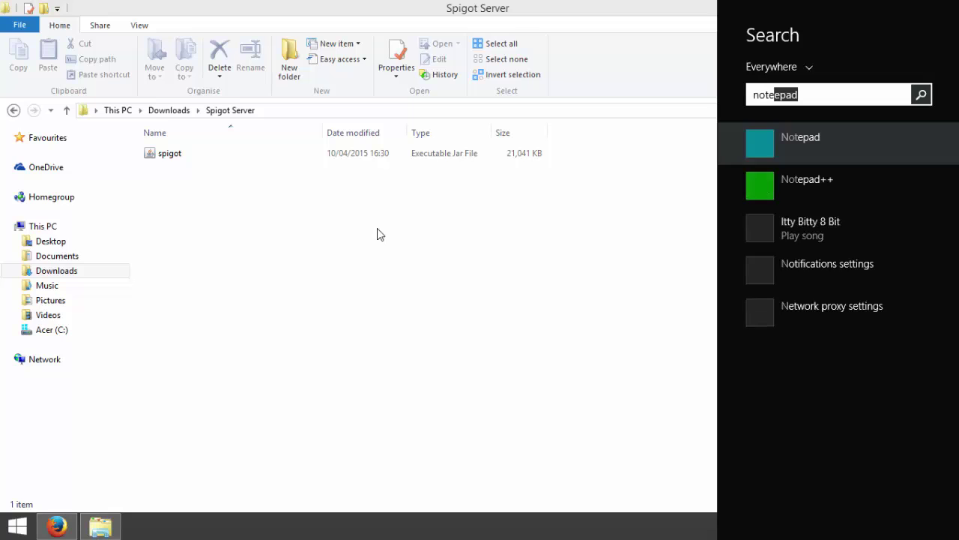
{"action": "type", "text": "pad"}
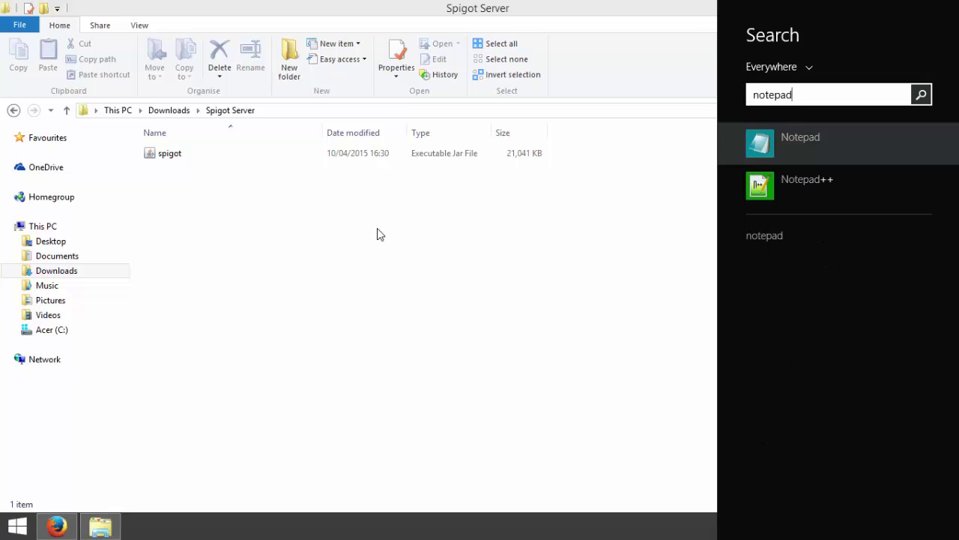
{"action": "key", "text": "Return"}
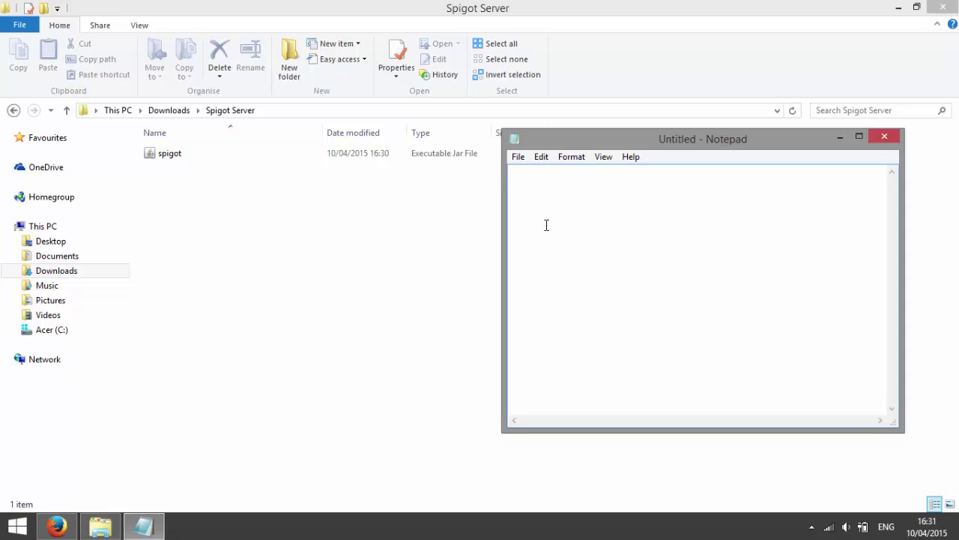
{"action": "type", "text": "java -Xmx2G -Xms2G -jar spigot.jar"}
- Edit both memory values to 1G so it reads java -Xmx1G -Xms1G -jar spigot.jar
{"action": "left_click", "coordinate": [567, 193]}
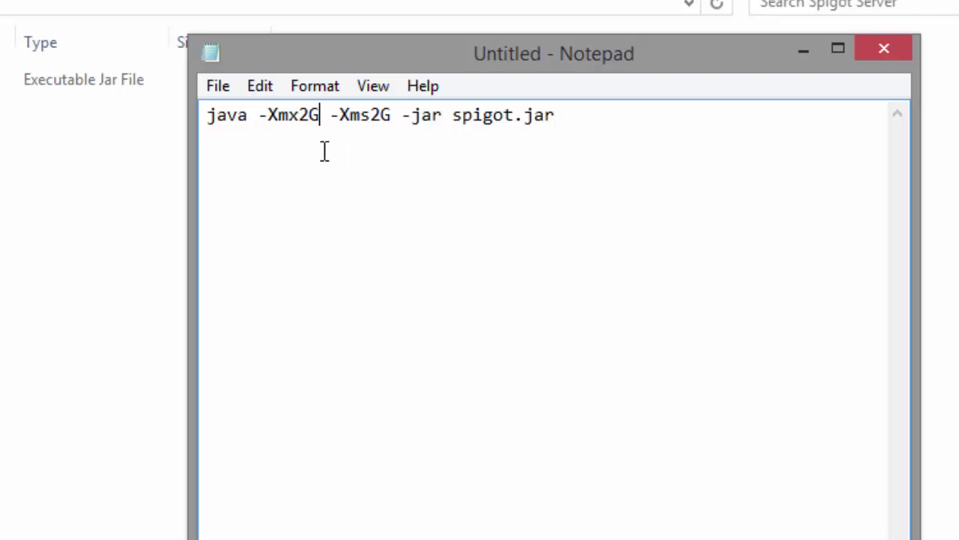
{"action": "key", "text": "Left"}
{"action": "key", "text": "BackSpace"}
{"action": "type", "text": "3"}
{"action": "key", "text": "Right"}
{"action": "key", "text": "Right"}
{"action": "key", "text": "Right"}
{"action": "key", "text": "Right"}
{"action": "key", "text": "Right"}
{"action": "key", "text": "Right"}
{"action": "key", "text": "Right"}
{"action": "key", "text": "BackSpace"}
{"action": "type", "text": "1"}
{"action": "key", "text": "Left"}
{"action": "key", "text": "Left"}
{"action": "key", "text": "Left"}
{"action": "key", "text": "Left"}
{"action": "key", "text": "Left"}
{"action": "key", "text": "Left"}
{"action": "key", "text": "Left"}
{"action": "key", "text": "BackSpace"}
{"action": "type", "text": "1"}
{"action": "left_click_drag", "start_coordinate": [293, 139], "coordinate": [421, 129]}
{"action": "left_click", "coordinate": [366, 164]}
- Save the command as run.bat, type All Files, in Downloads\Spigot Server
{"action": "left_click", "coordinate": [213, 88]}
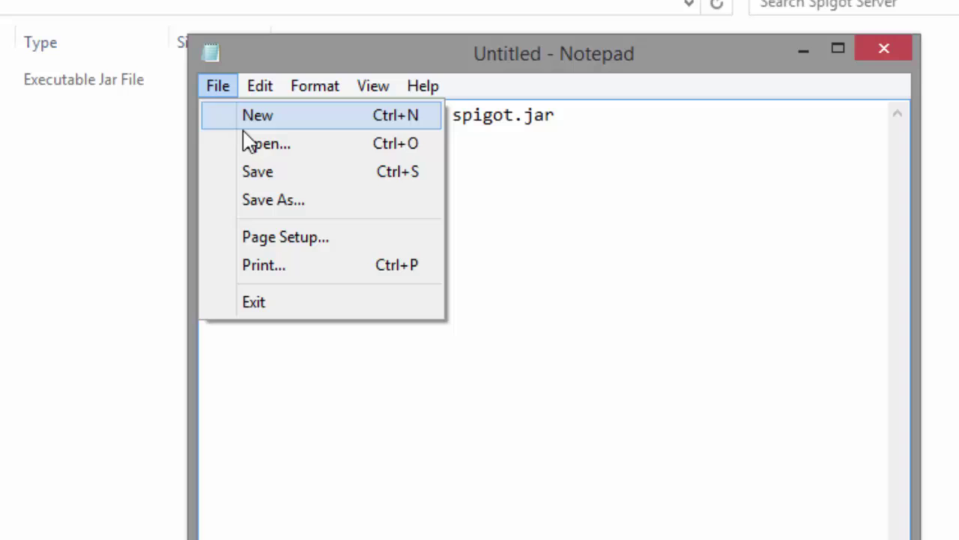
{"action": "left_click", "coordinate": [266, 199]}
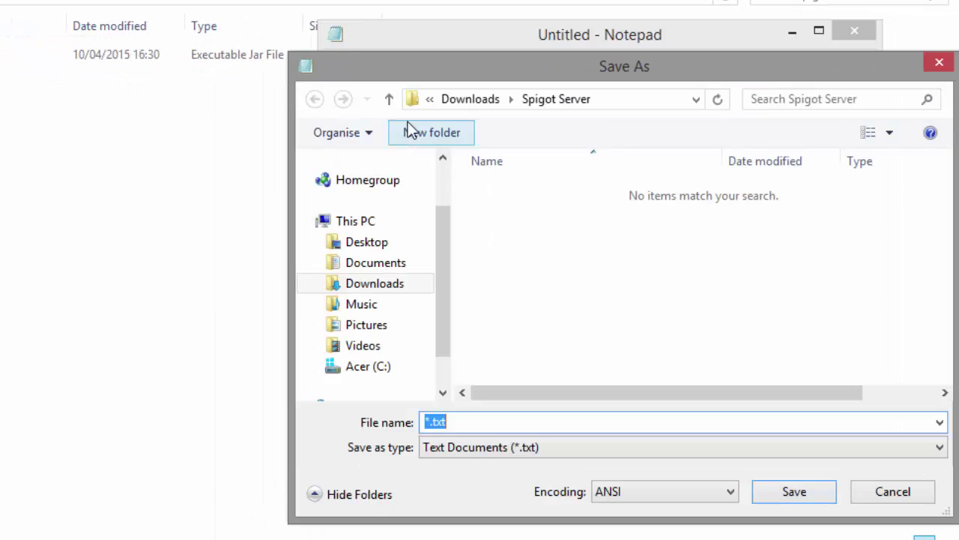
{"action": "left_click", "coordinate": [470, 101]}
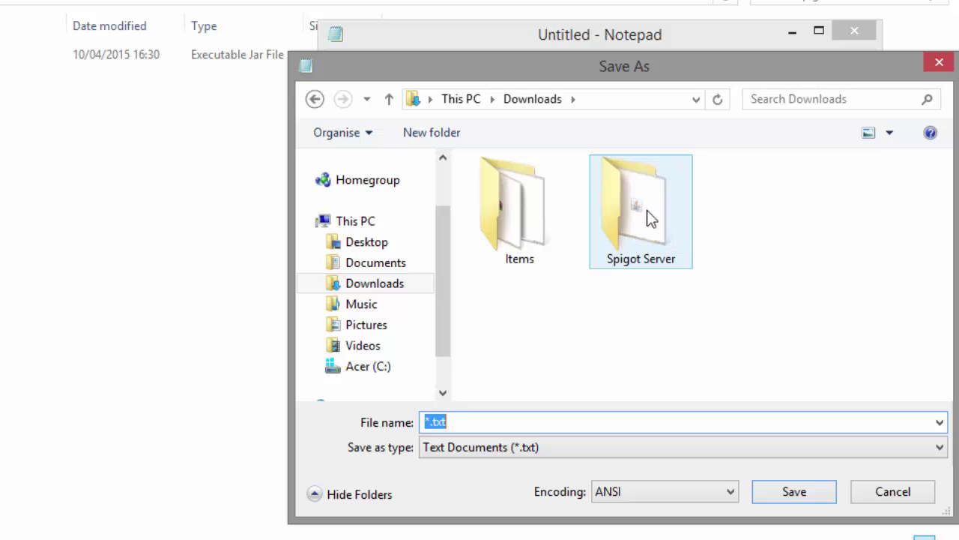
{"action": "double_click", "coordinate": [652, 215]}
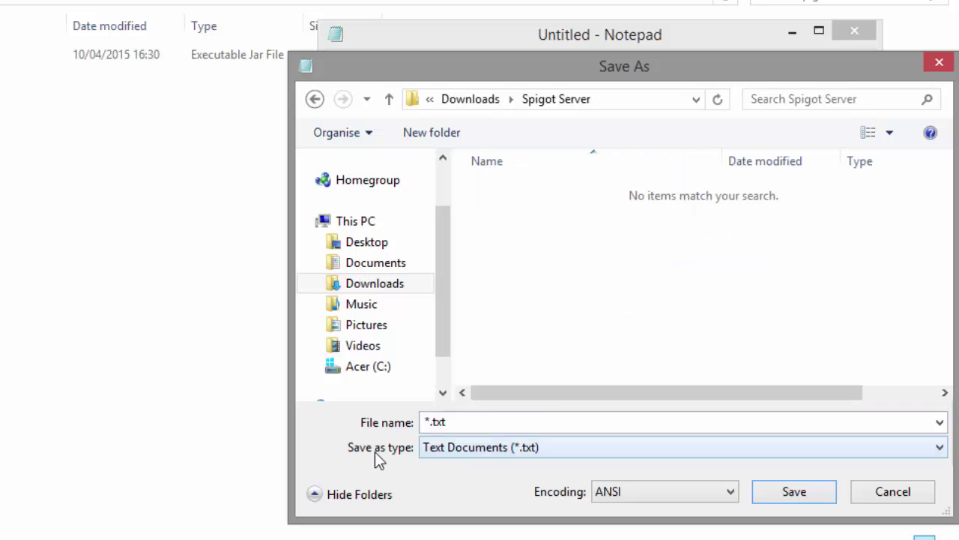
{"action": "left_click", "coordinate": [450, 450]}
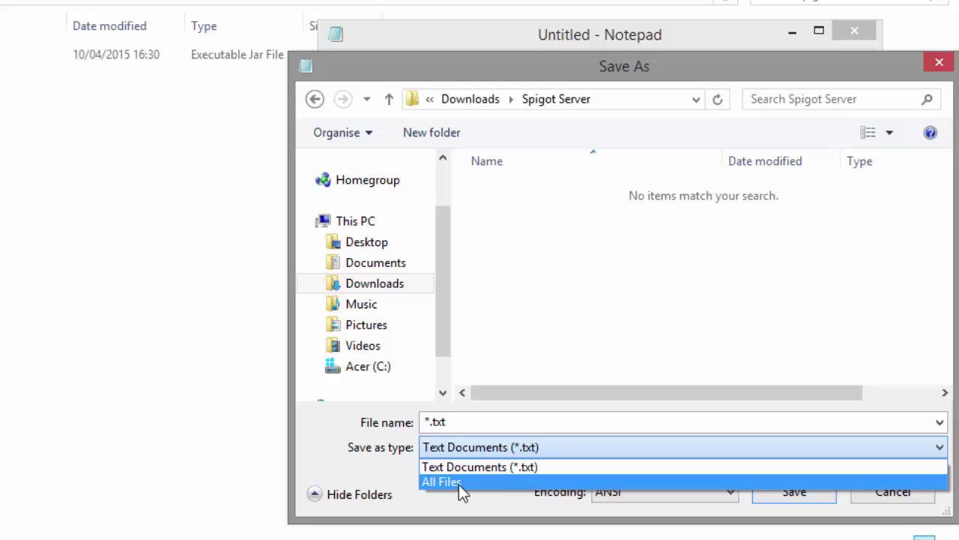
{"action": "left_click", "coordinate": [459, 484]}
{"action": "left_click", "coordinate": [474, 423]}
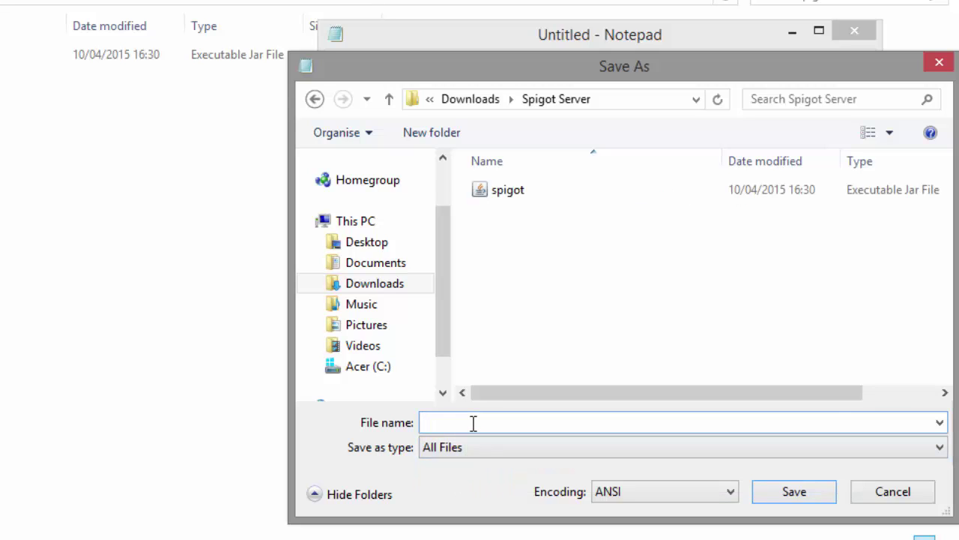
{"action": "type", "text": "run.bat"}
{"action": "left_click", "coordinate": [806, 493]}
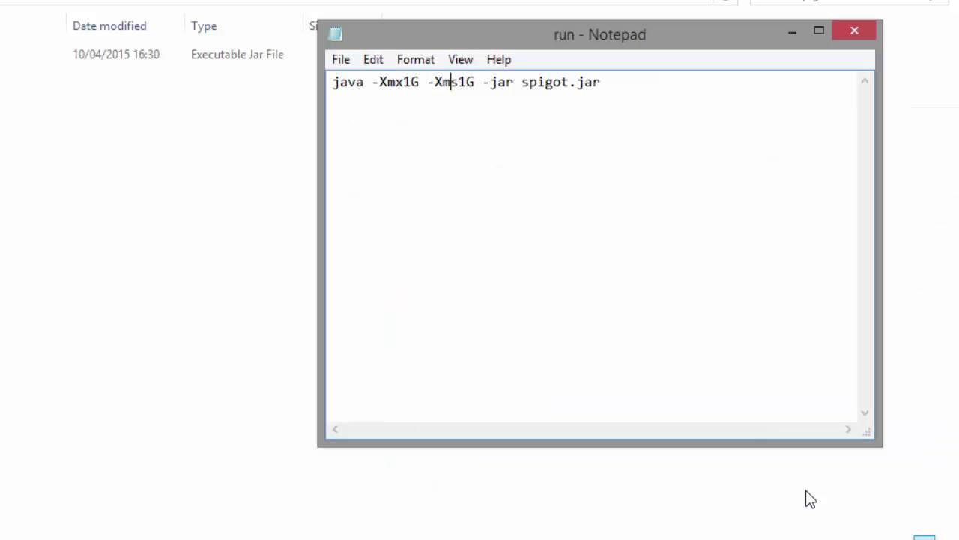
- Close Notepad and run run.bat once to generate logs, eula and server.properties
{"action": "left_click", "coordinate": [858, 30]}
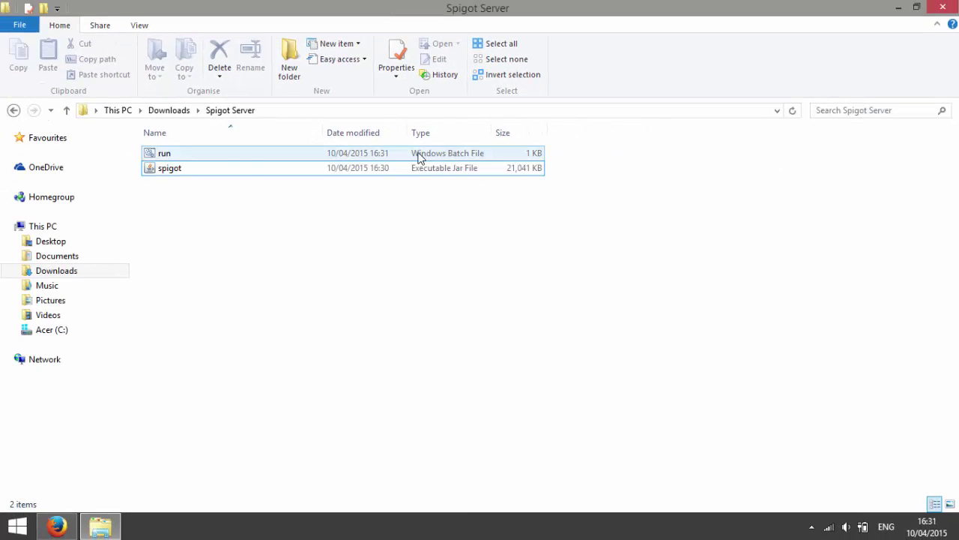
{"action": "double_click", "coordinate": [174, 154]}
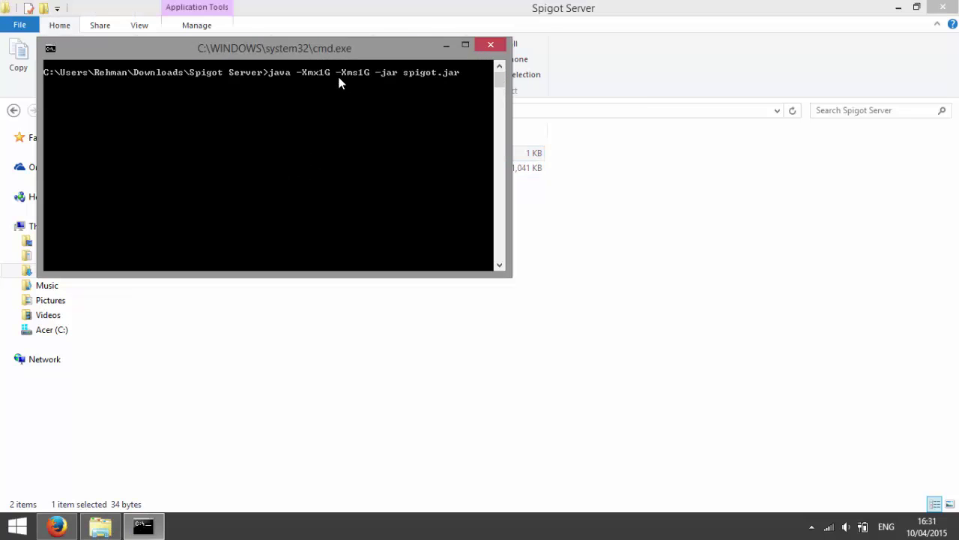
{"action": "left_click_drag", "start_coordinate": [330, 47], "coordinate": [733, 121]}
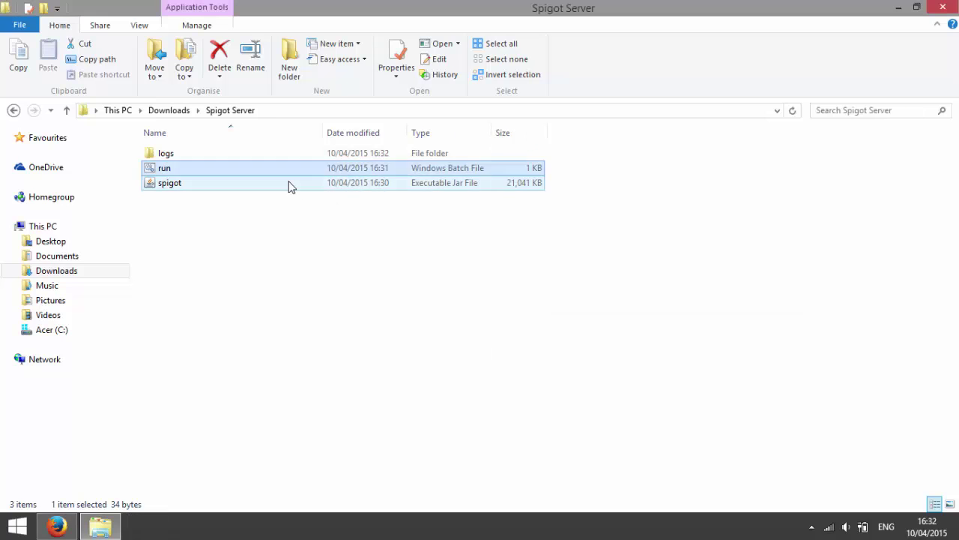
{"action": "left_click", "coordinate": [235, 273]}
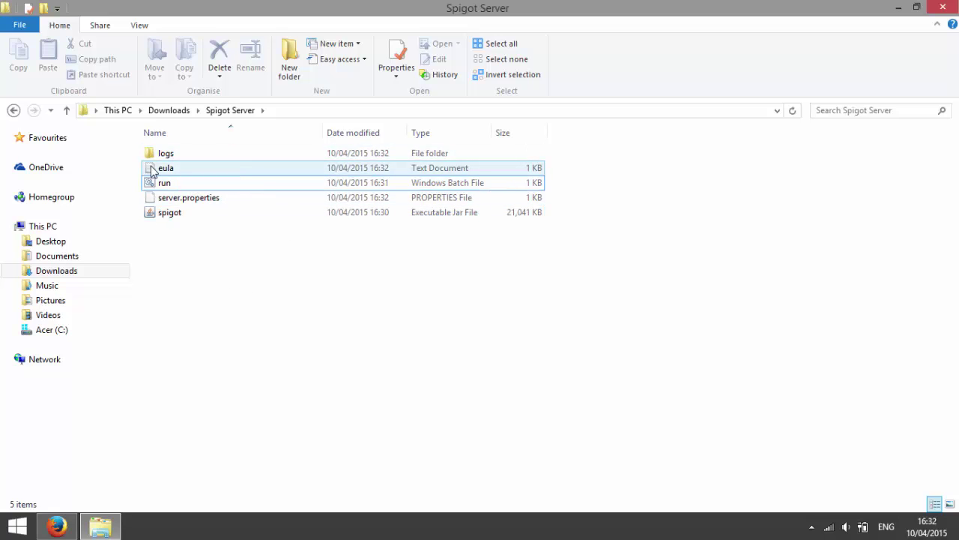
- Change the eula file from false to eula=true, save it and close Notepad
{"action": "double_click", "coordinate": [197, 173]}
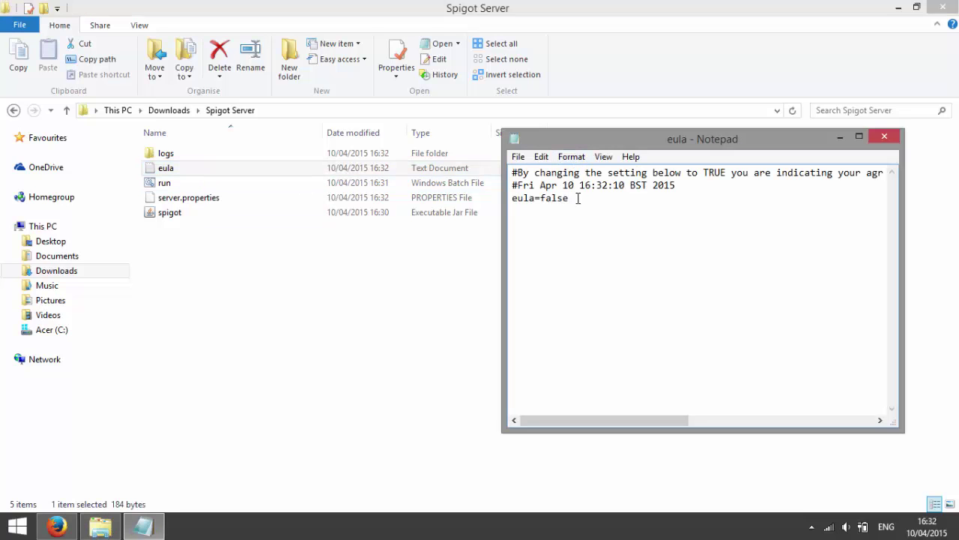
{"action": "key", "text": "BackSpace"}
{"action": "key", "text": "BackSpace"}
{"action": "key", "text": "BackSpace"}
{"action": "key", "text": "BackSpace"}
{"action": "type", "text": "true"}
{"action": "left_click", "coordinate": [518, 157]}
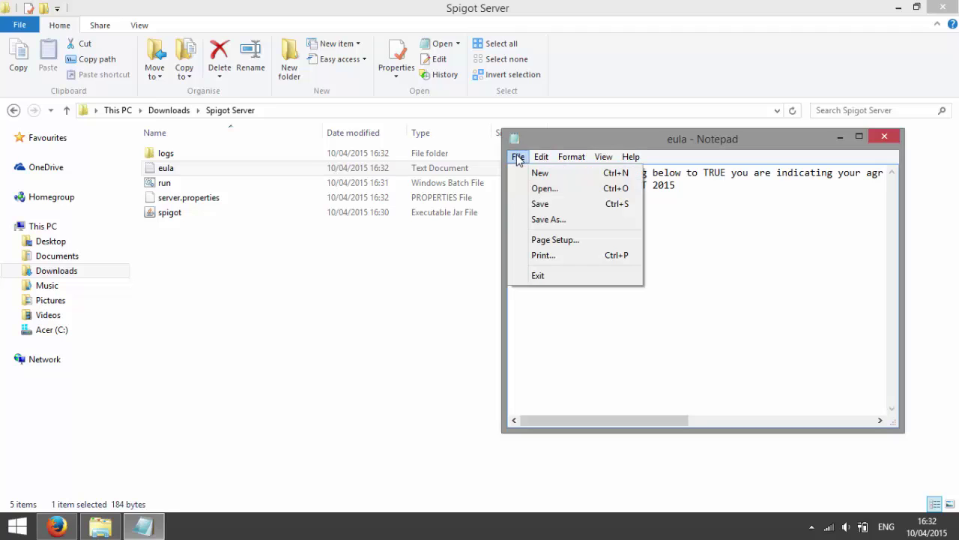
{"action": "left_click", "coordinate": [567, 207]}
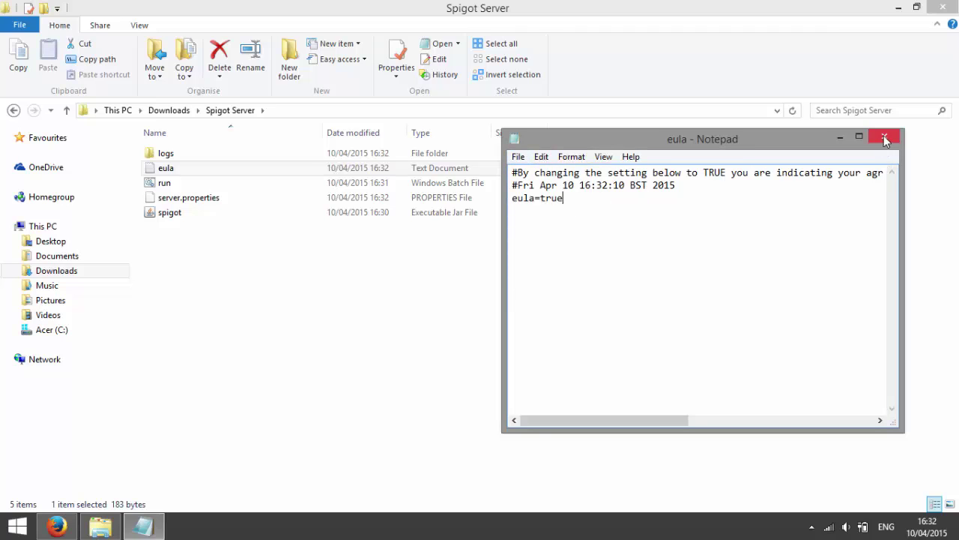
{"action": "left_click", "coordinate": [885, 140]}
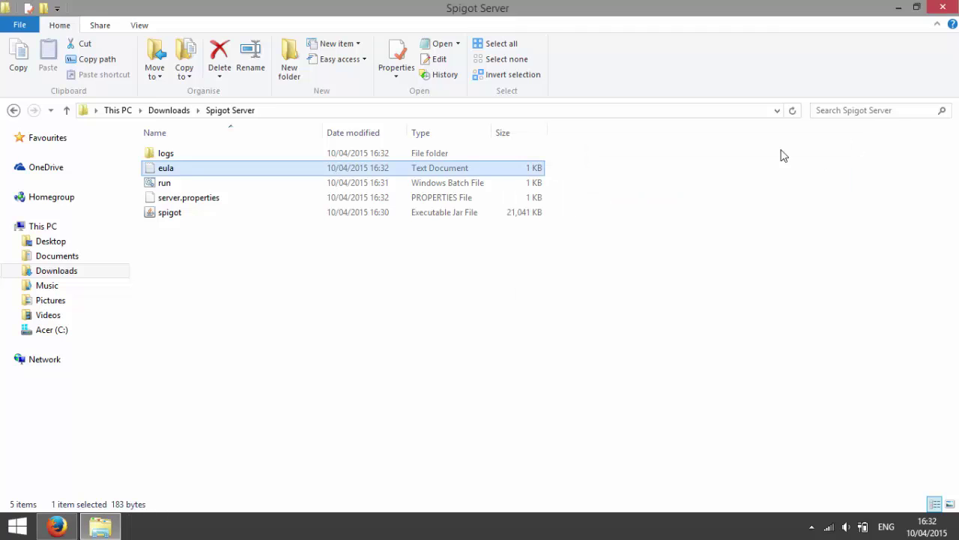
- Start the server with run.bat, let it generate its worlds, then stop it
{"action": "double_click", "coordinate": [450, 182]}
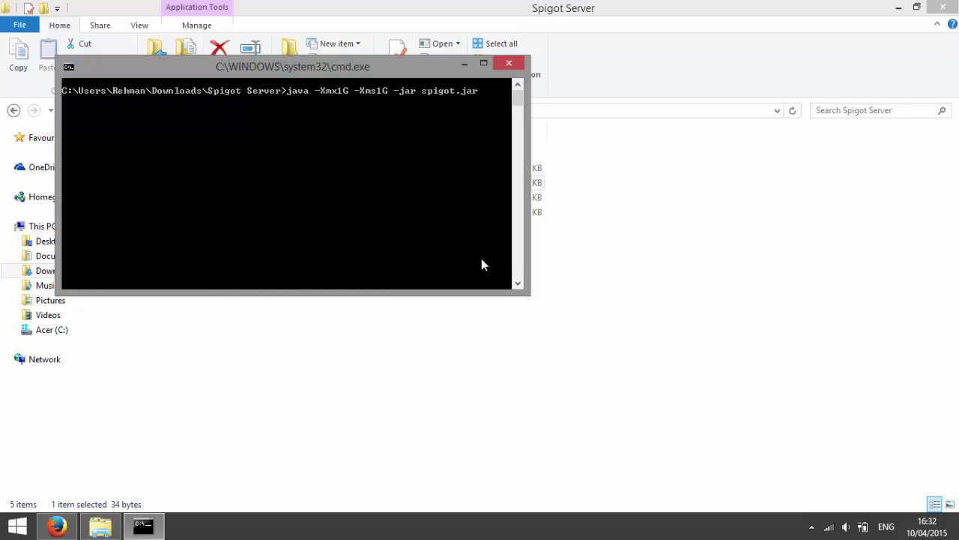
{"action": "left_click_drag", "start_coordinate": [374, 68], "coordinate": [769, 173]}
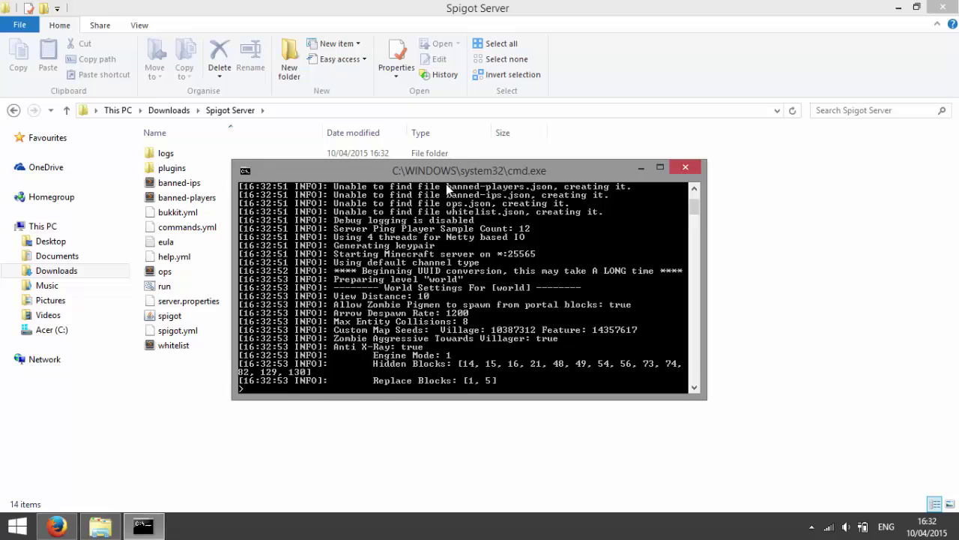
{"action": "left_click_drag", "start_coordinate": [527, 178], "coordinate": [695, 117]}
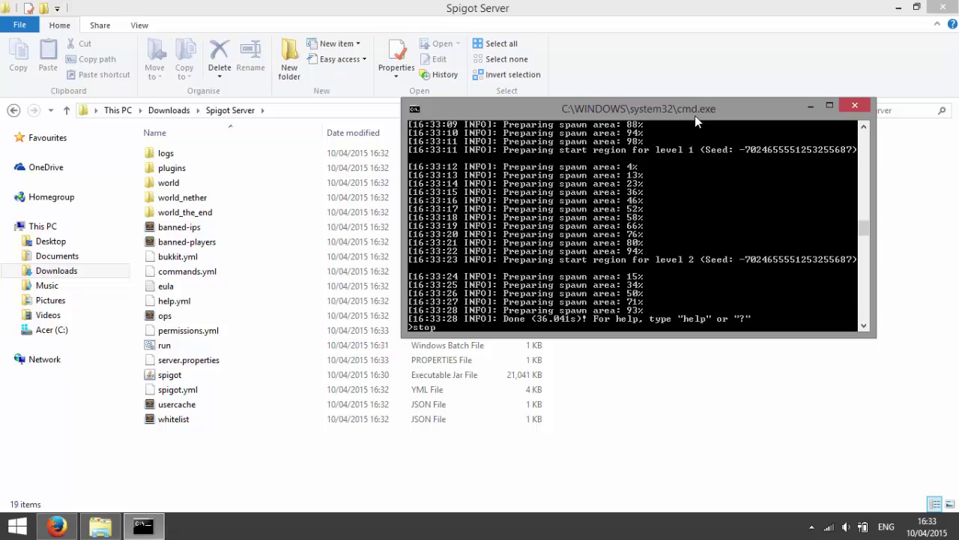
{"action": "key", "text": "Return"}
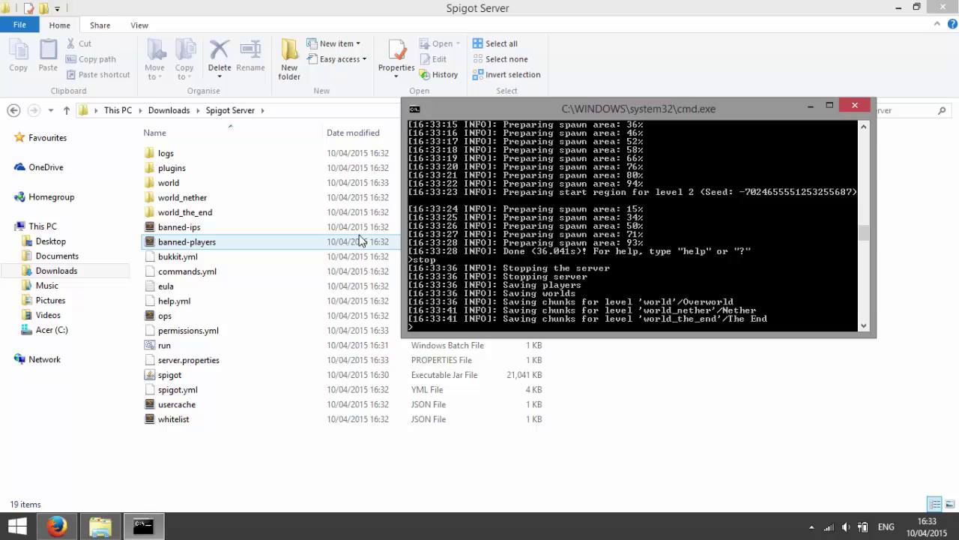
{"action": "left_click", "coordinate": [208, 362]}
{"action": "left_click", "coordinate": [638, 210]}
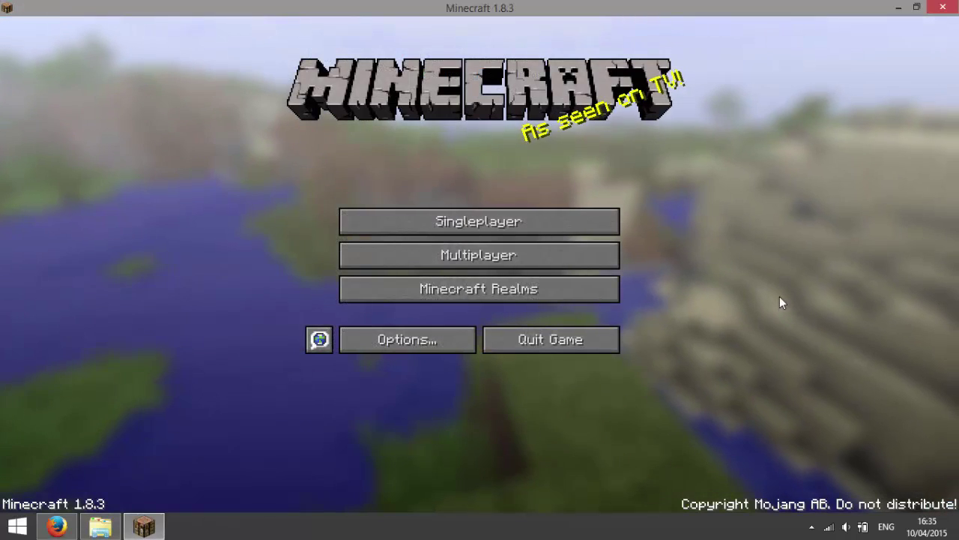
- Add a new multiplayer server entry with the address localhost
{"action": "left_click", "coordinate": [498, 258]}
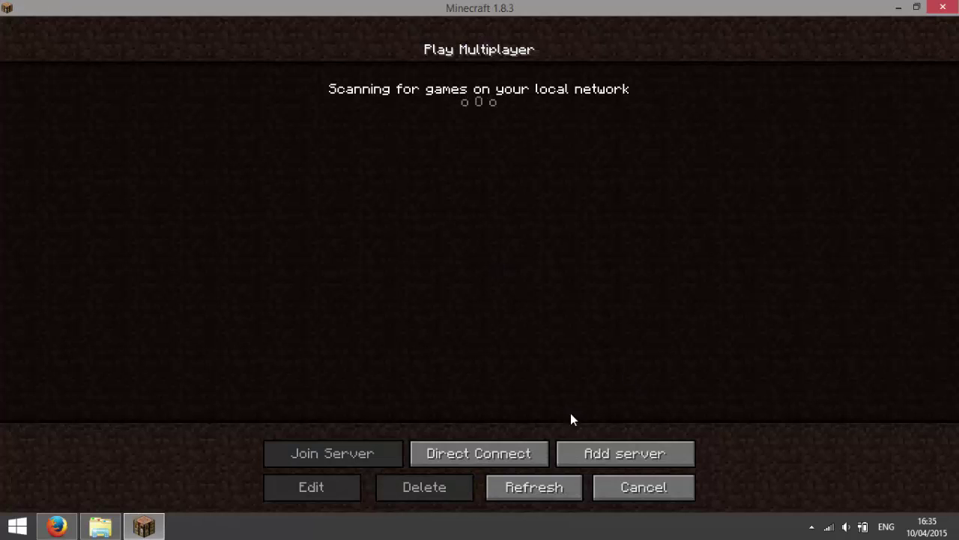
{"action": "left_click", "coordinate": [596, 453]}
{"action": "left_click", "coordinate": [490, 179]}
{"action": "type", "text": "localhost"}
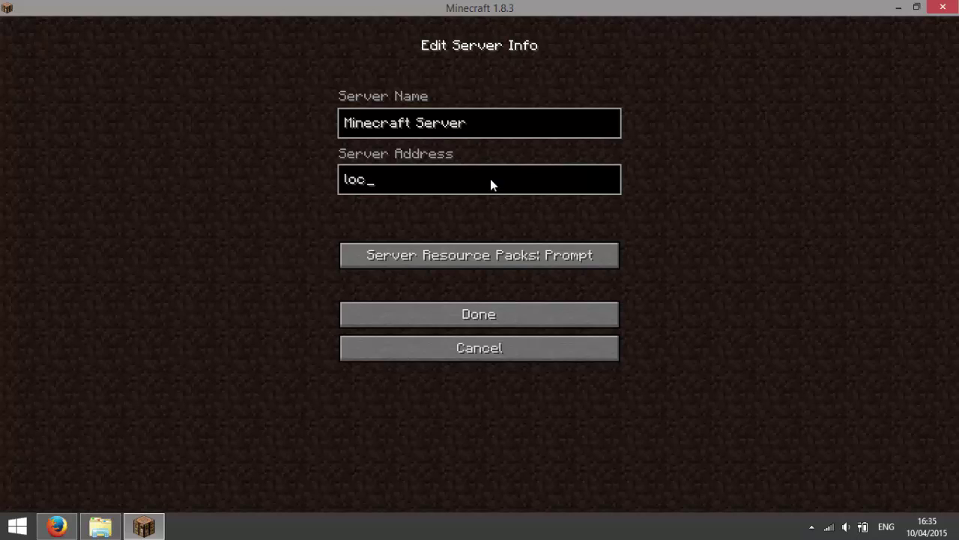
- Restart the server via run.bat and save the localhost server entry in Minecraft
{"action": "left_click", "coordinate": [114, 523]}
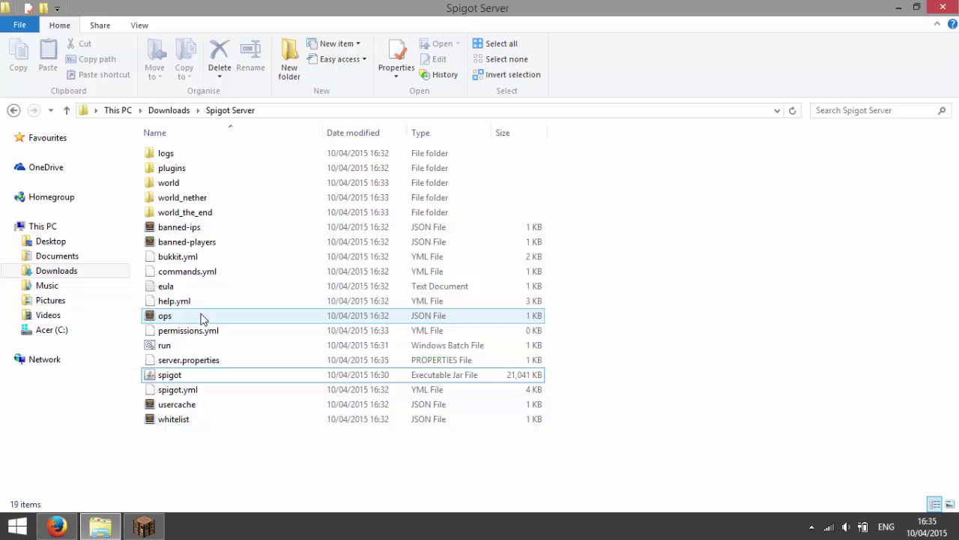
{"action": "double_click", "coordinate": [241, 345]}
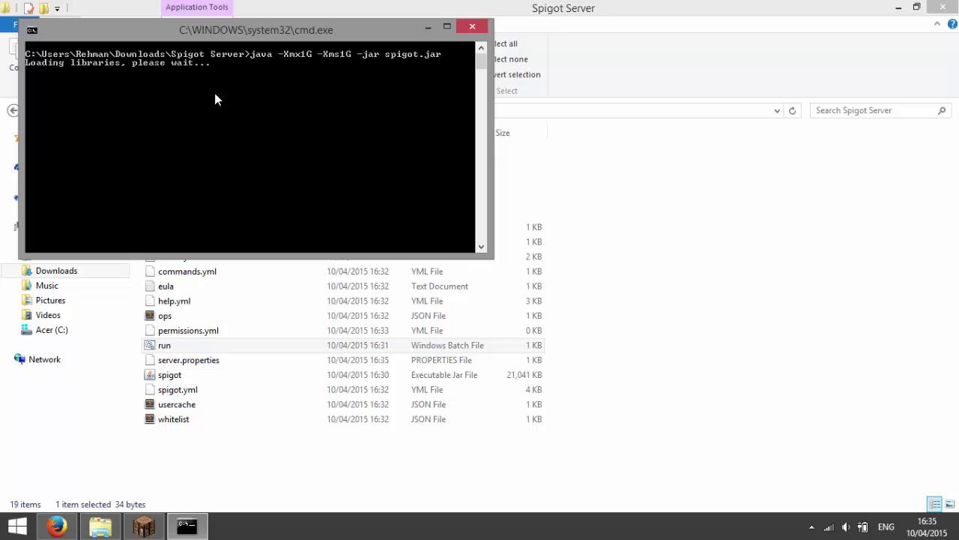
{"action": "left_click", "coordinate": [143, 526]}
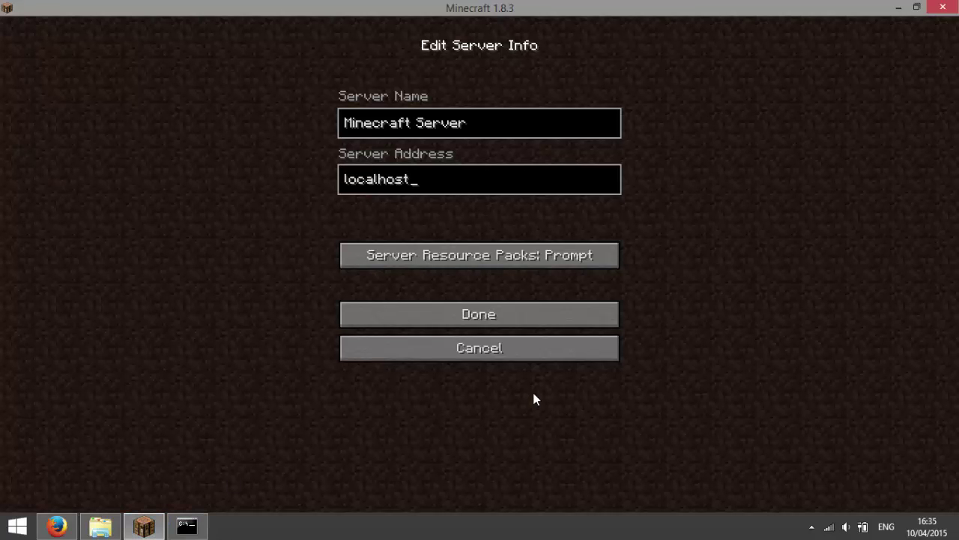
{"action": "left_click", "coordinate": [487, 314]}
{"action": "left_click", "coordinate": [186, 526]}
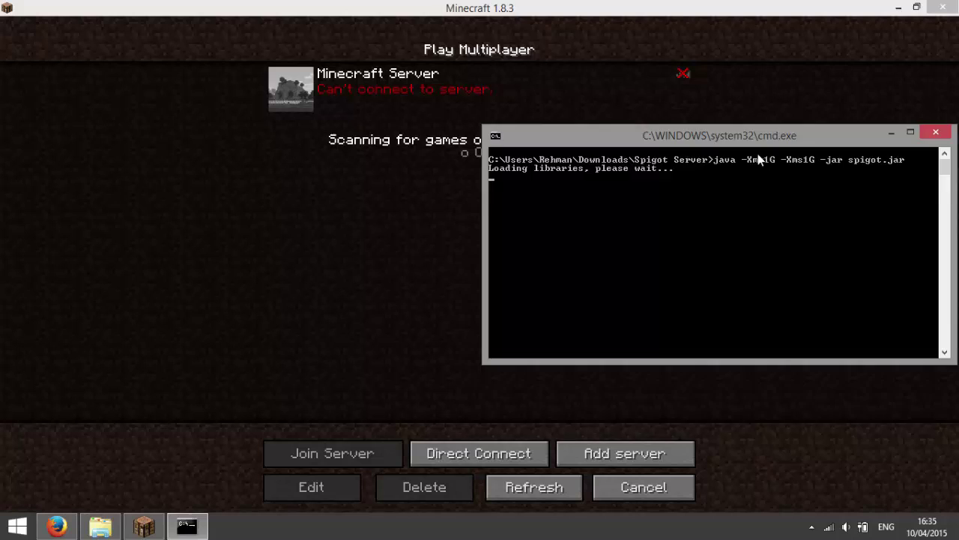
{"action": "left_click_drag", "start_coordinate": [764, 139], "coordinate": [747, 172]}
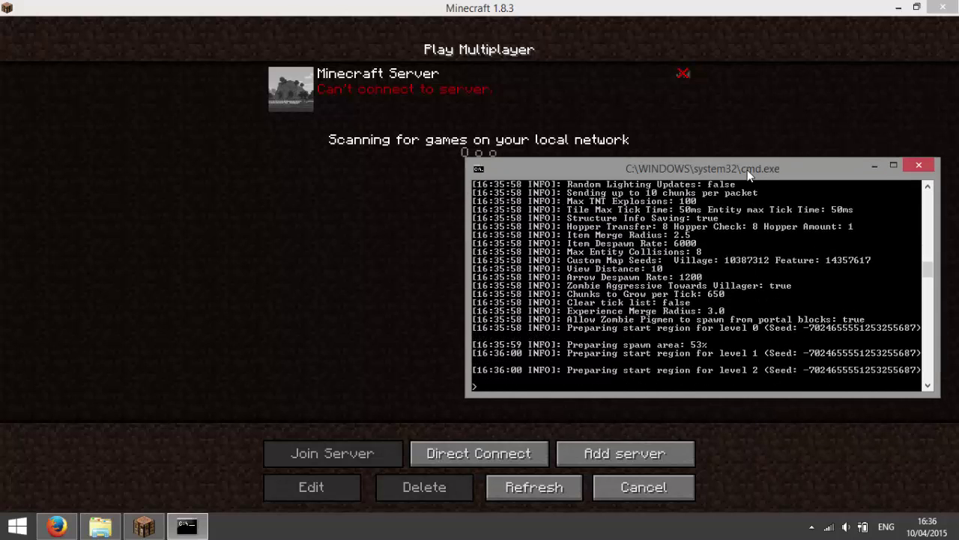
- Select Minecraft Server in the multiplayer list and join it
{"action": "left_click", "coordinate": [534, 487]}
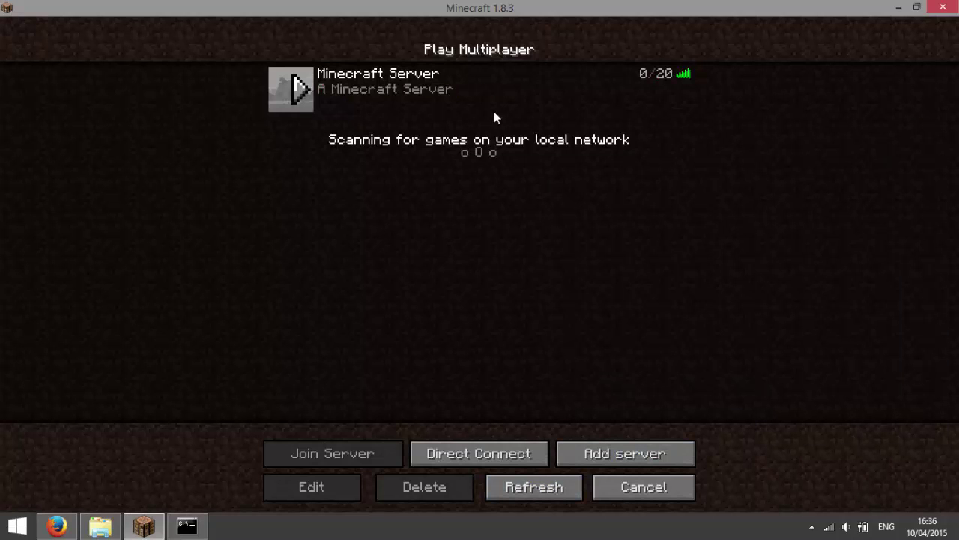
{"action": "left_click", "coordinate": [385, 91]}
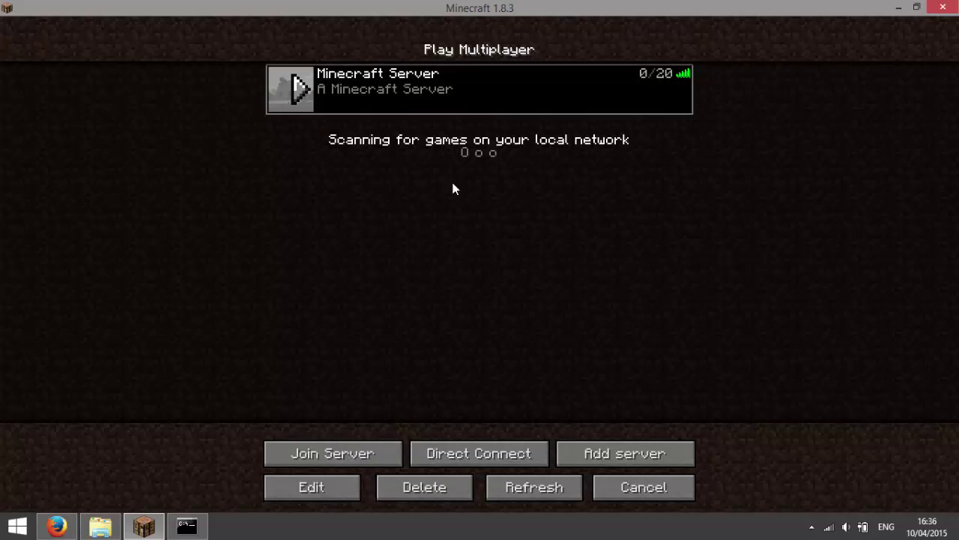
{"action": "left_click", "coordinate": [367, 455]}
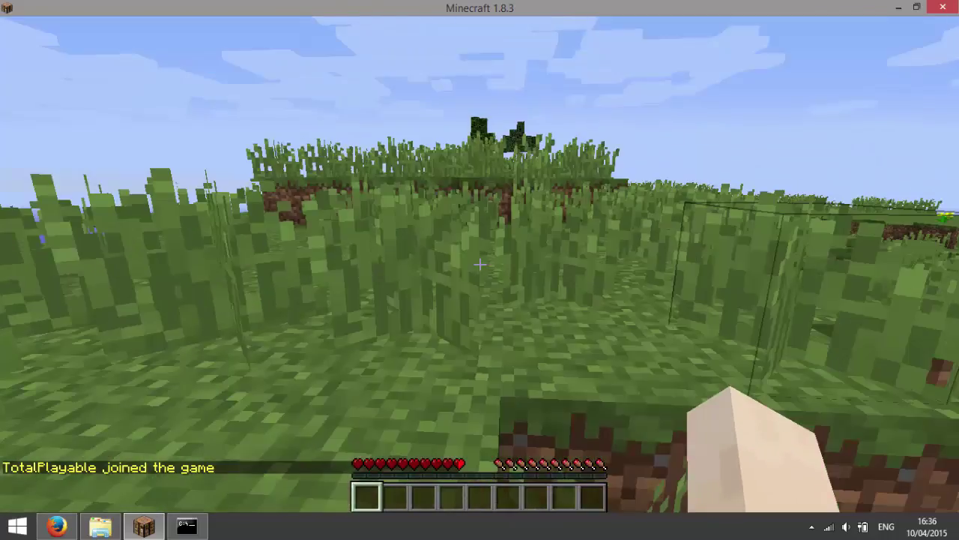
- Run /version twice in chat, confirming CraftBukkit git-Spigot for MC 1.8.3, one version behind
{"action": "key", "text": "slash"}
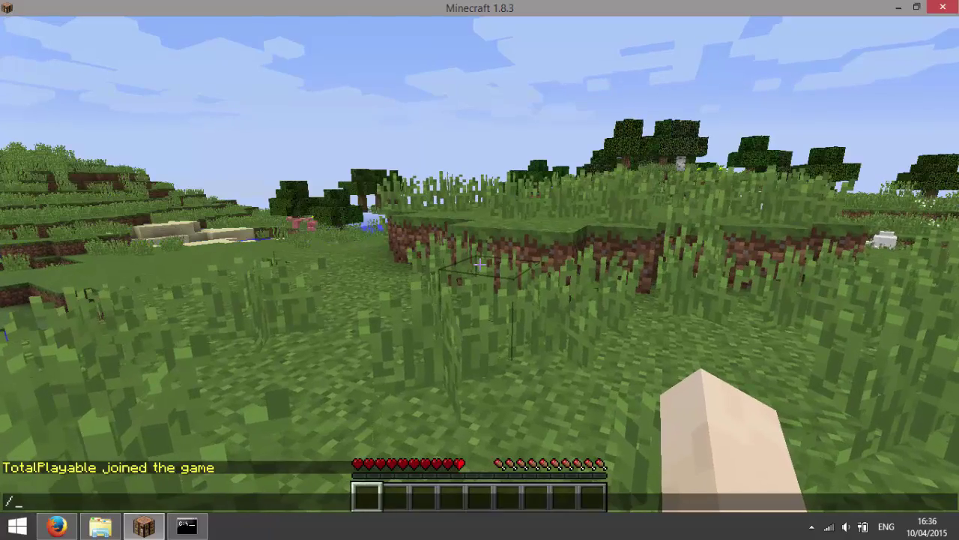
{"action": "type", "text": "version"}
{"action": "key", "text": "Return"}
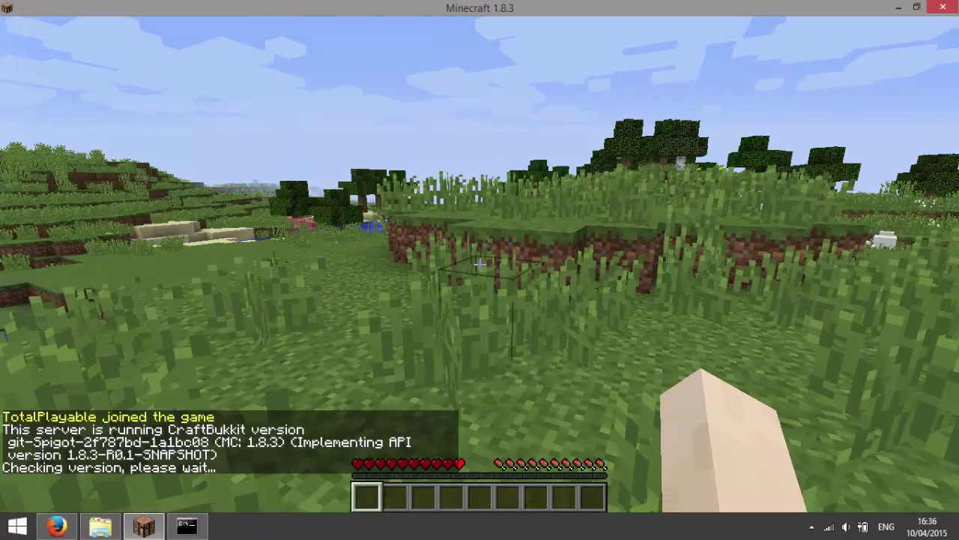
{"action": "key", "text": "slash"}
{"action": "type", "text": "version"}
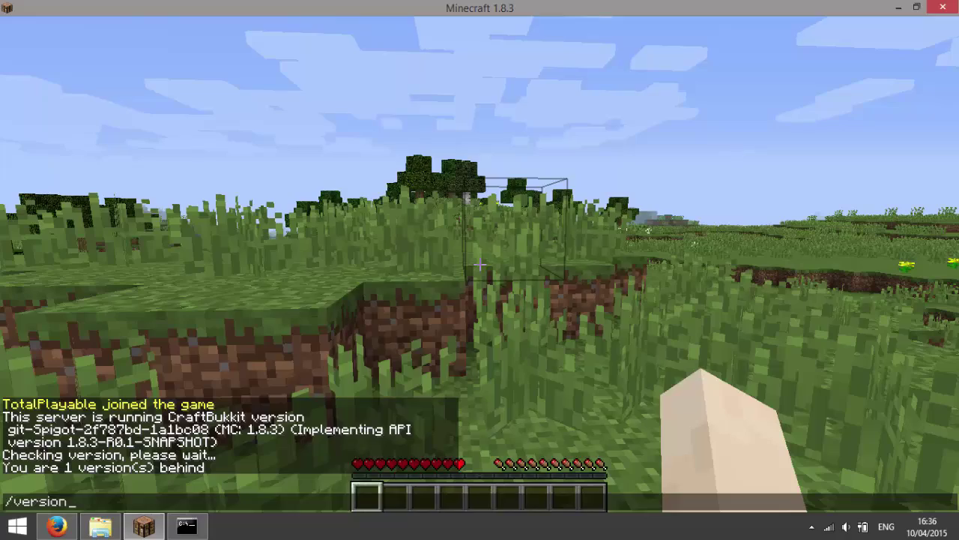
{"action": "key", "text": "Return"}
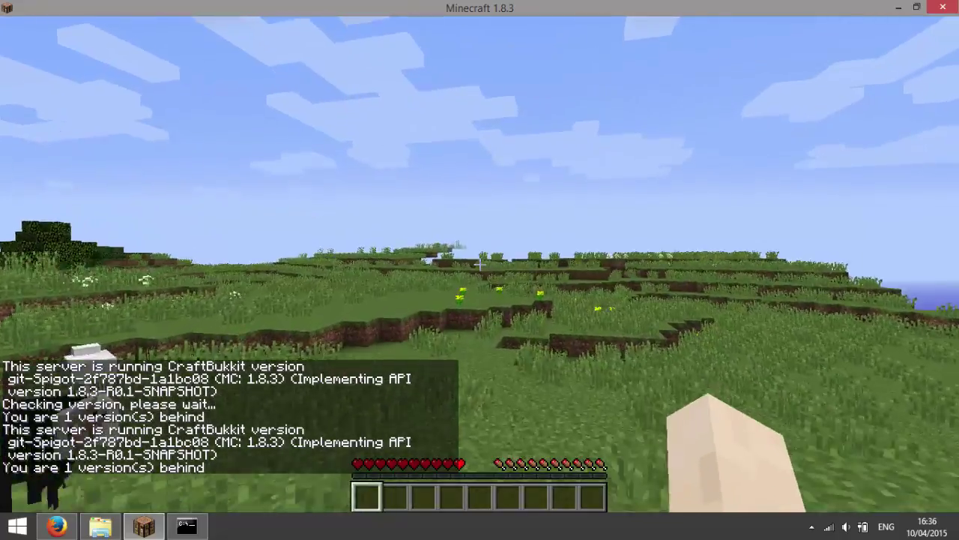
- Walk forward over the grassland, past the dirt ledge and flowers, toward the tree-lined lake
{"action": "key", "text": "w"}
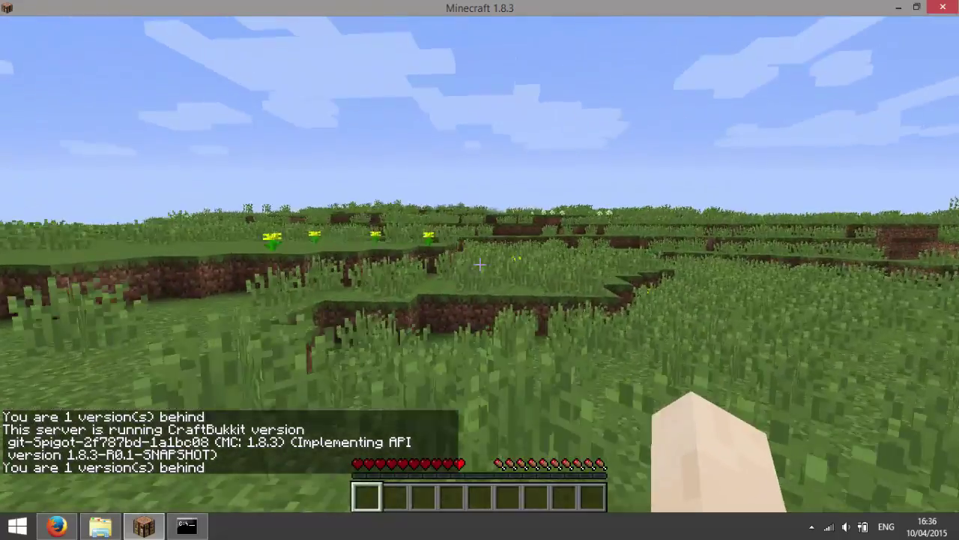
{"action": "key", "text": "w"}
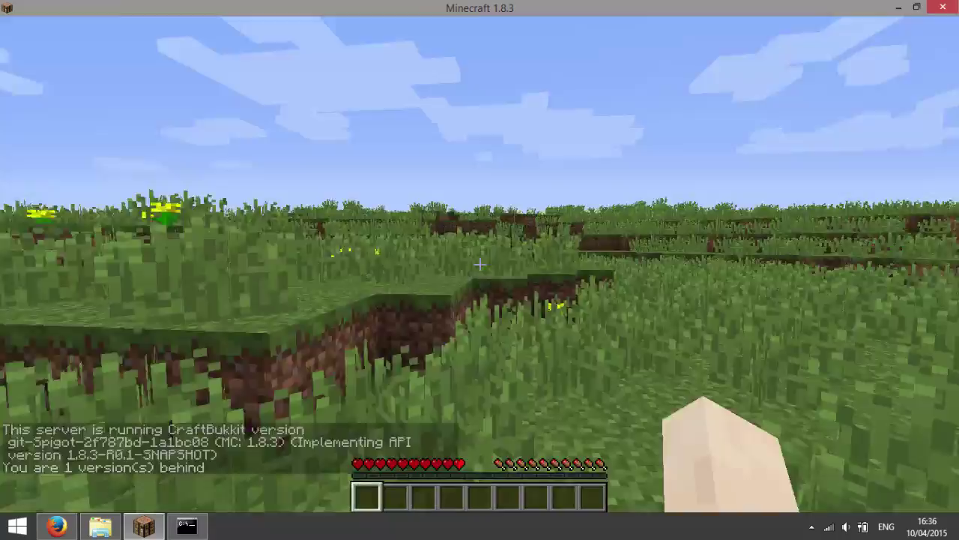
{"action": "key", "text": "w"}
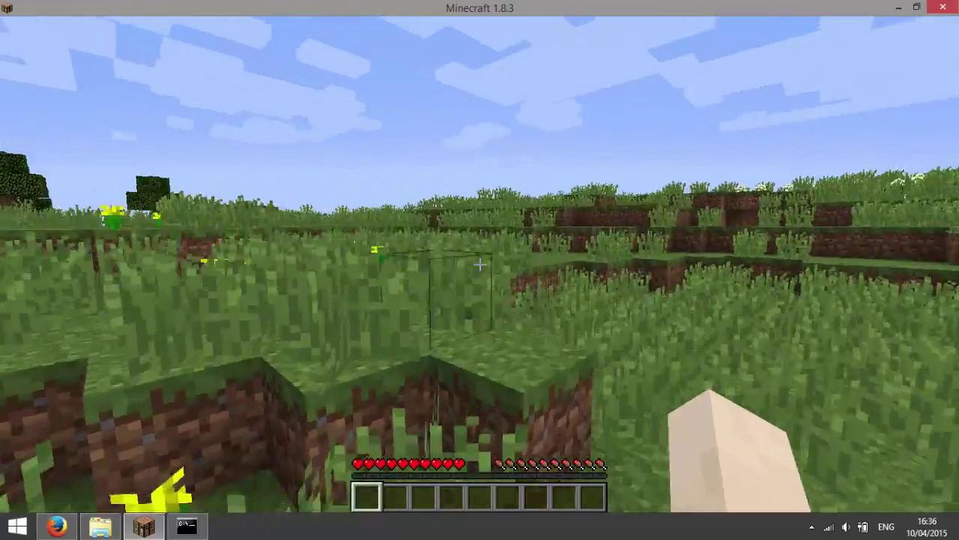
{"action": "key", "text": "w"}
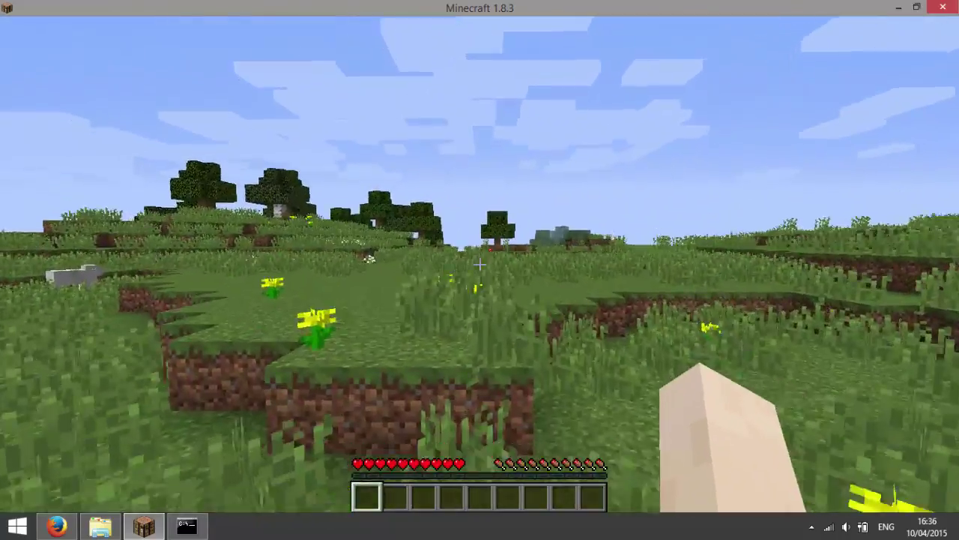
{"action": "key", "text": "w"}
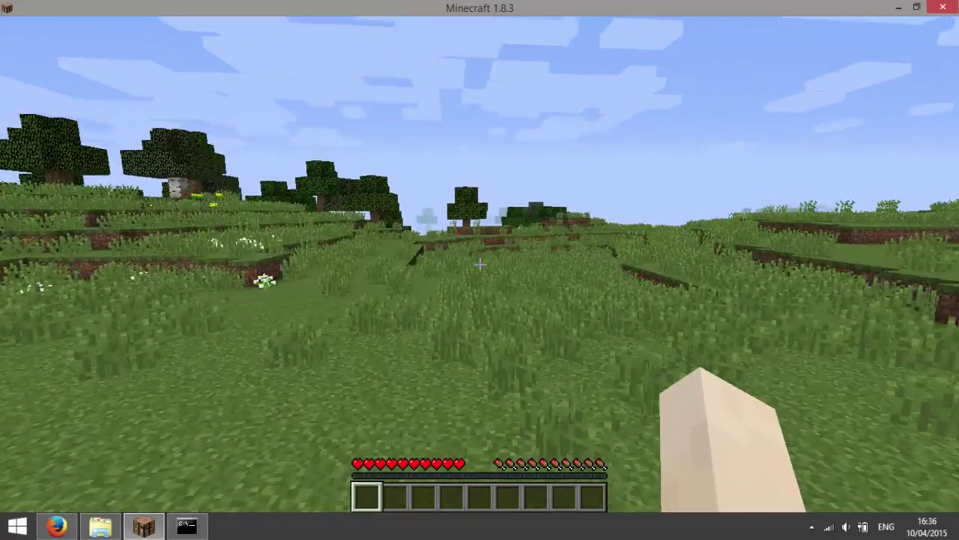